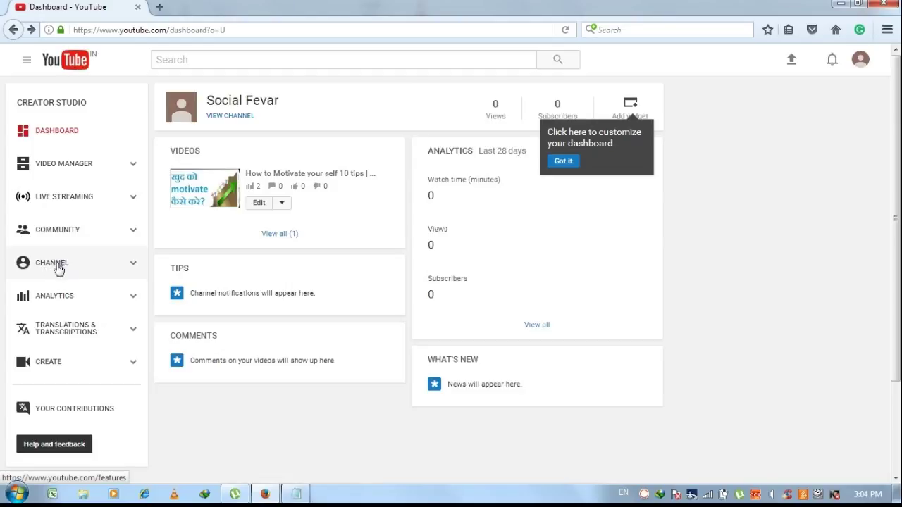
- Open the channel's Status and Features page and start enabling Monetization
{"action": "left_click", "coordinate": [59, 267]}
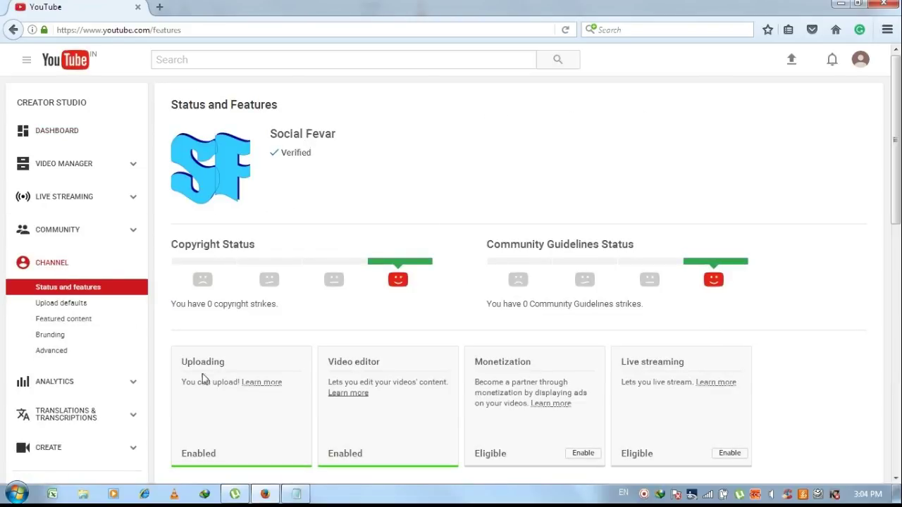
{"action": "left_click", "coordinate": [896, 480]}
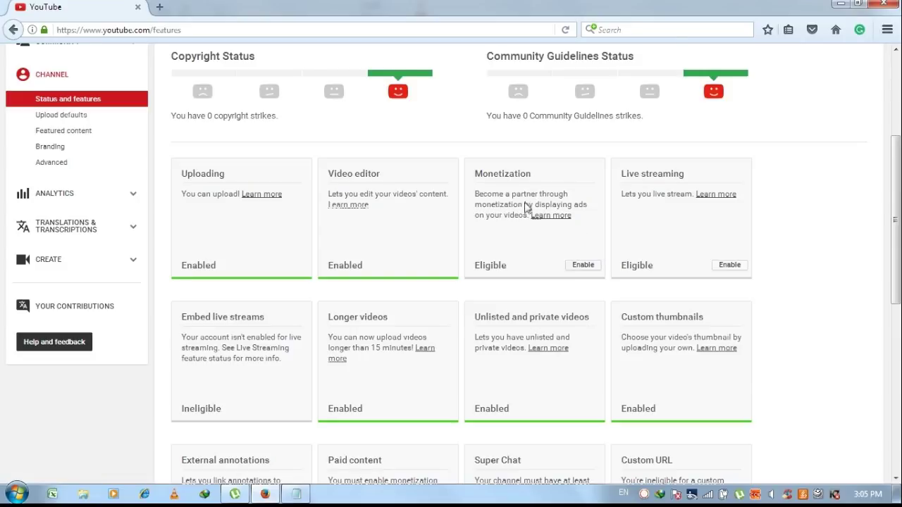
{"action": "left_click", "coordinate": [578, 270]}
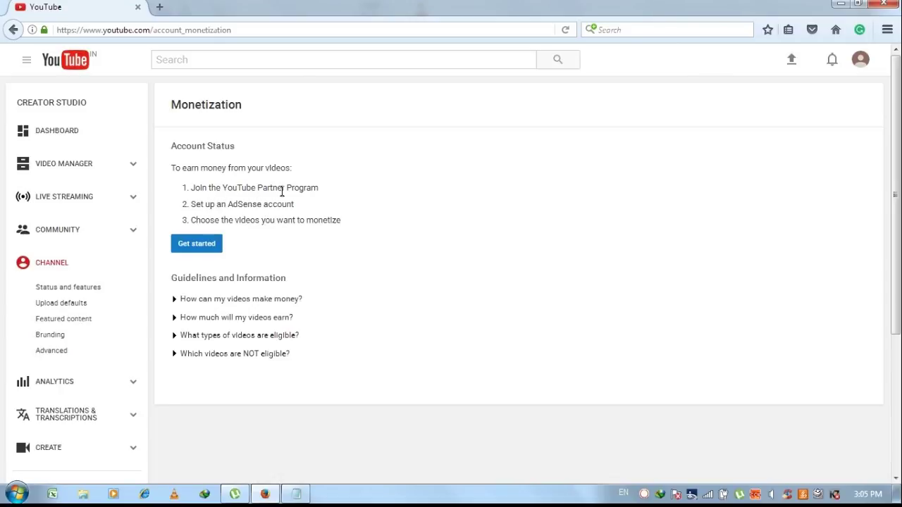
- Read the monetization guidelines on how videos make money, how much they earn and what types of videos are eligible
{"action": "mouse_move", "coordinate": [239, 209]}
{"action": "left_click", "coordinate": [378, 301]}
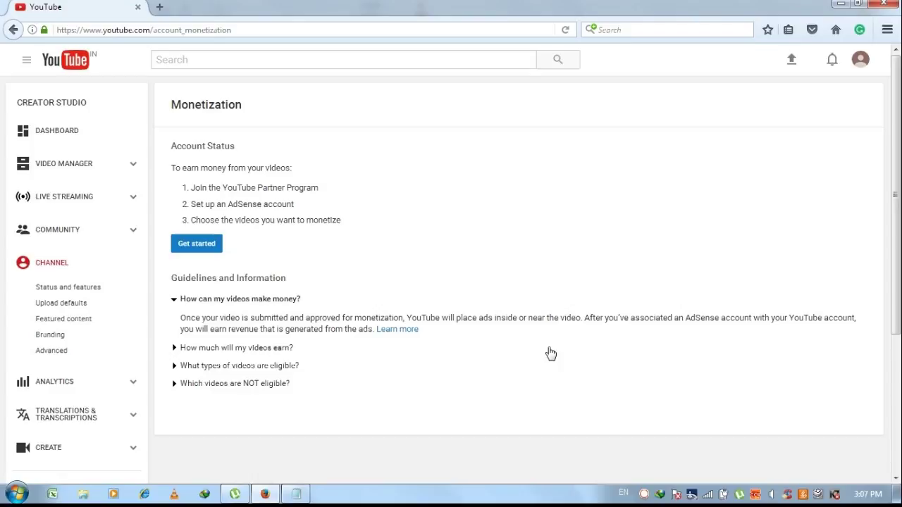
{"action": "left_click", "coordinate": [219, 350]}
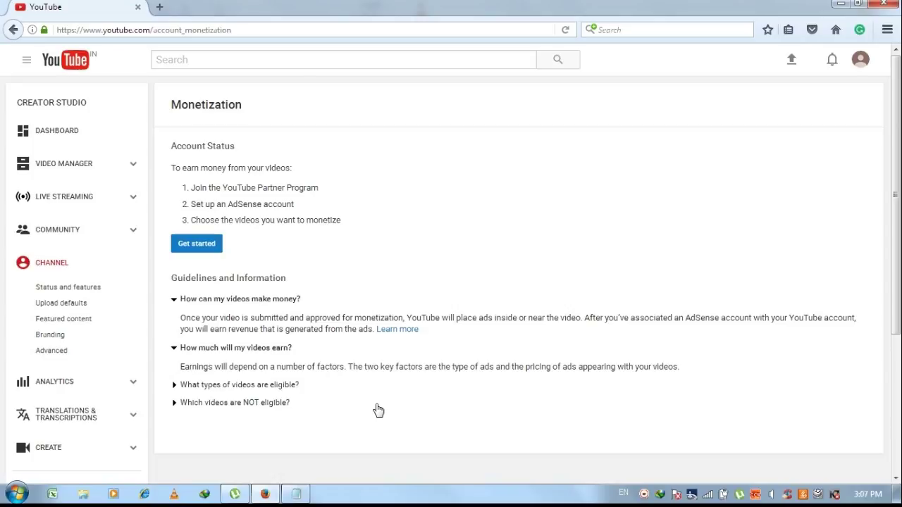
{"action": "left_click", "coordinate": [220, 389]}
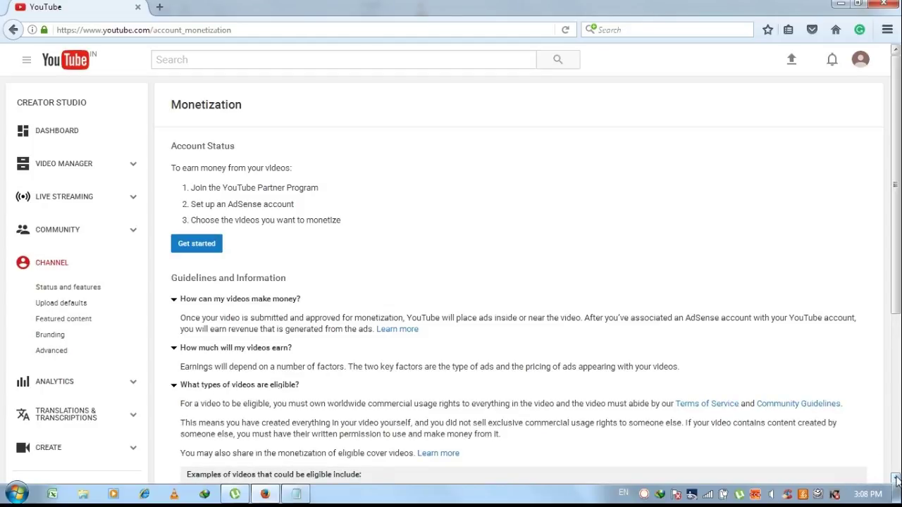
{"action": "scroll", "coordinate": [896, 480], "scroll_direction": "down", "scroll_amount": 5}
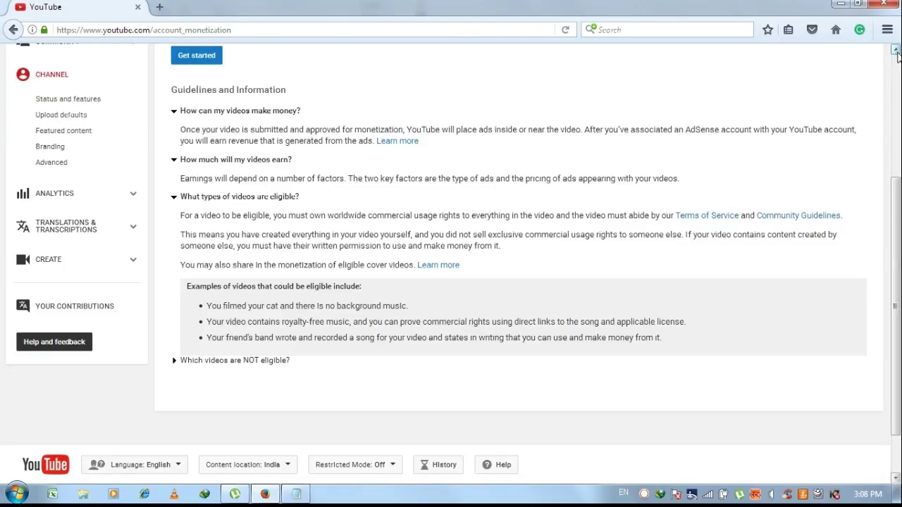
- Start the monetization setup, agree to all three YouTube Partner Program statements and accept the terms
{"action": "left_click", "coordinate": [896, 49]}
{"action": "left_click", "coordinate": [196, 95]}
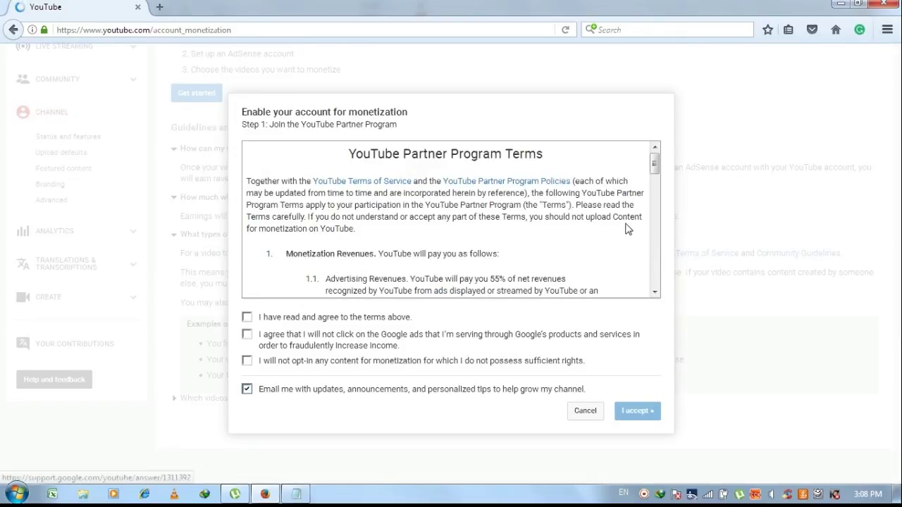
{"action": "scroll", "coordinate": [655, 293], "scroll_direction": "down", "scroll_amount": 3}
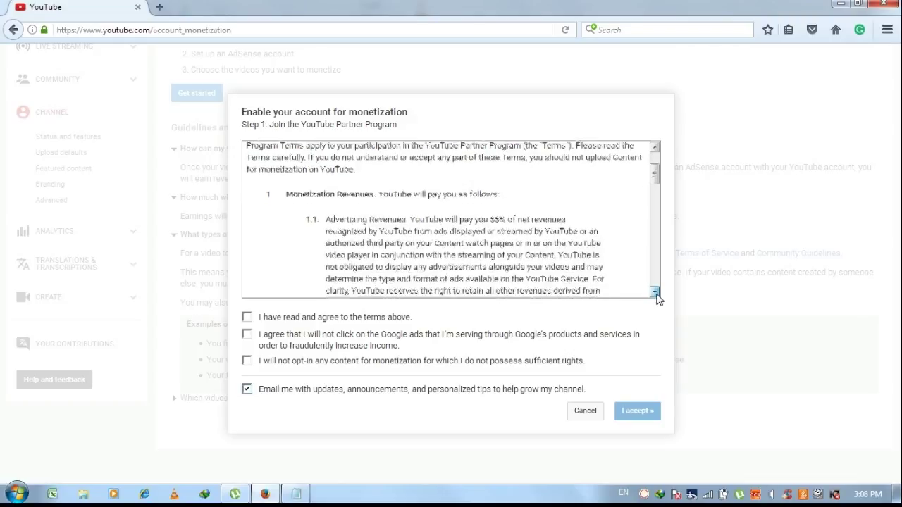
{"action": "scroll", "coordinate": [648, 163], "scroll_direction": "up", "scroll_amount": 3}
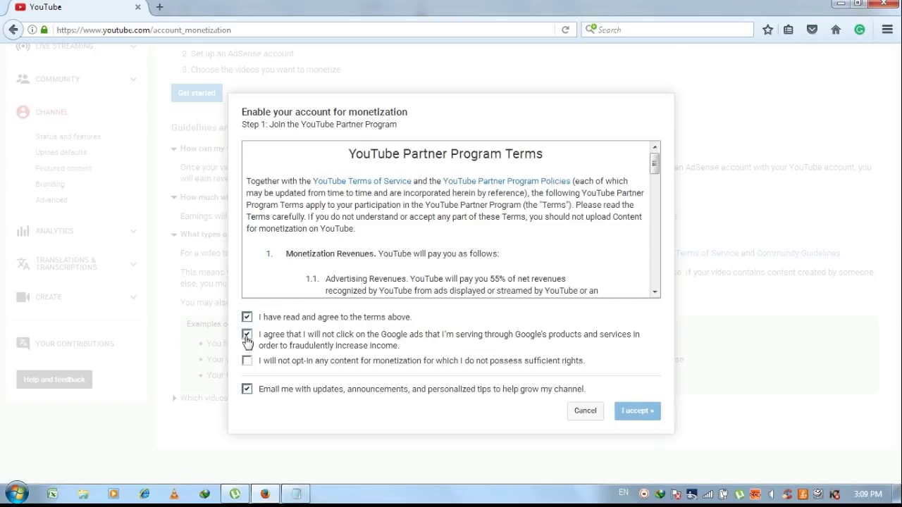
{"action": "left_click", "coordinate": [246, 362]}
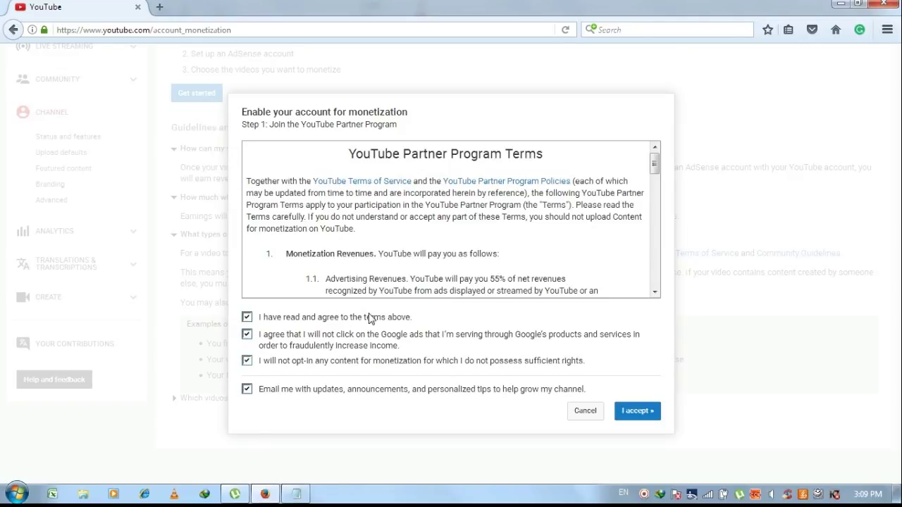
{"action": "left_click", "coordinate": [636, 412]}
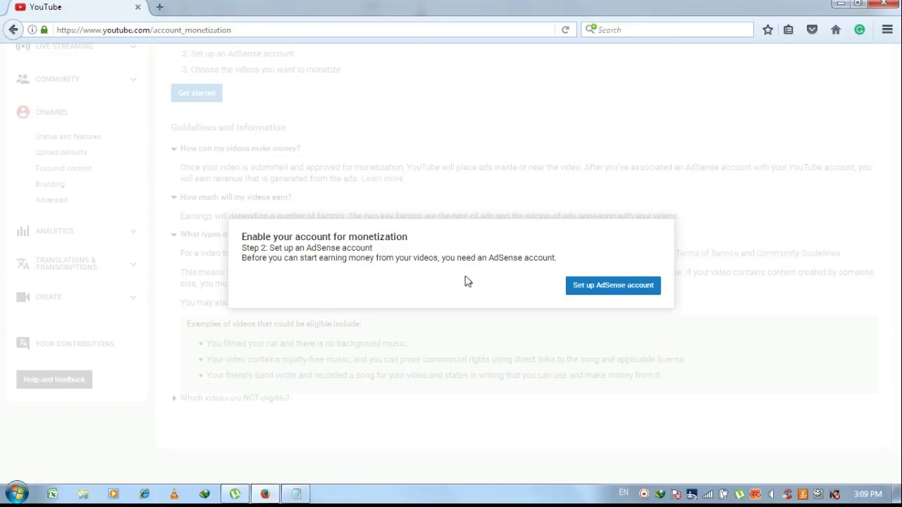
- Begin the AdSense account setup and sign in with the existing Google Account
{"action": "left_click", "coordinate": [608, 295]}
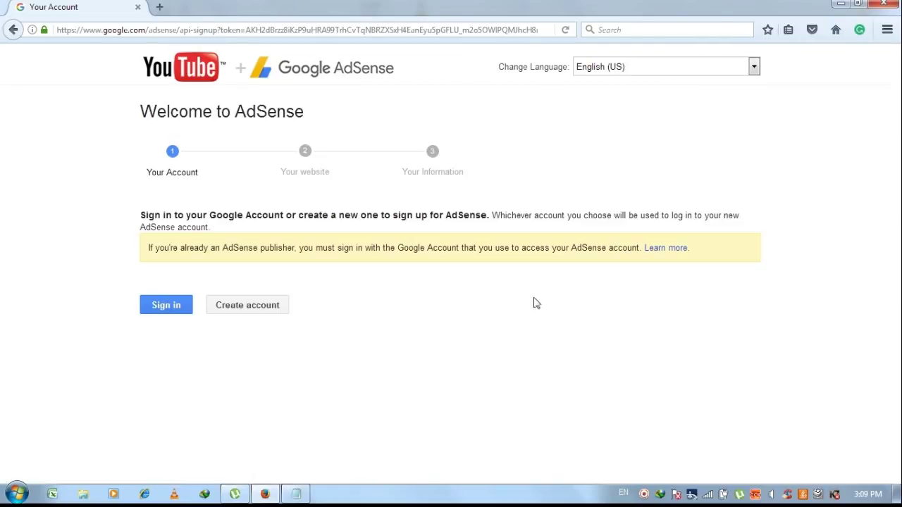
{"action": "left_click", "coordinate": [161, 313]}
{"action": "left_click", "coordinate": [161, 312]}
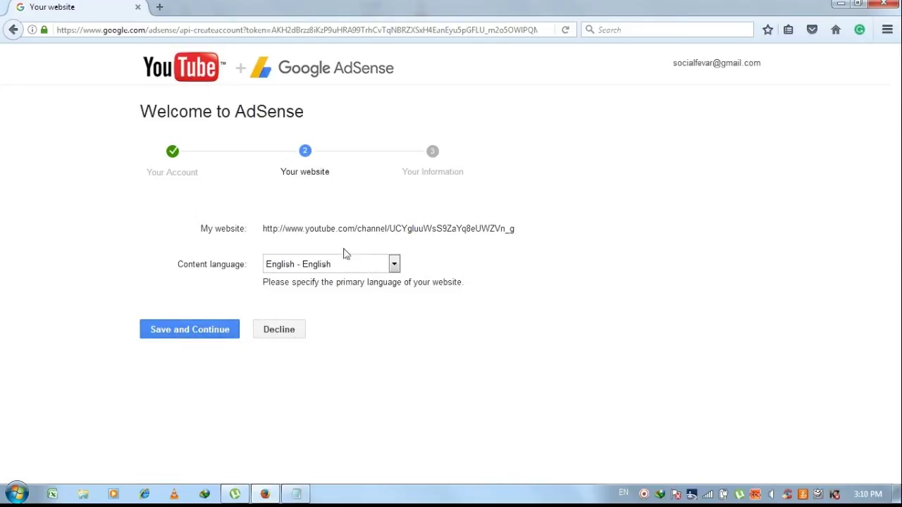
- Choose English as the website's content language and save to continue to the information stage
{"action": "left_click", "coordinate": [354, 271]}
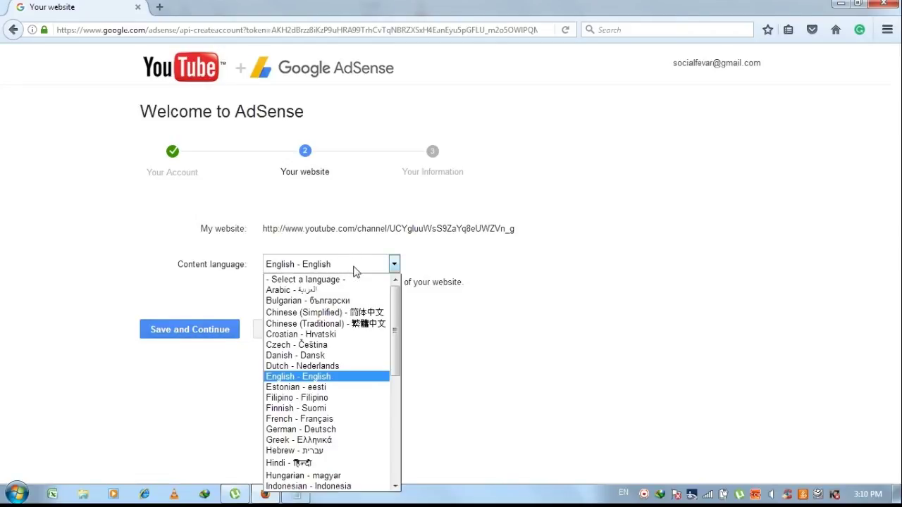
{"action": "left_click", "coordinate": [318, 382]}
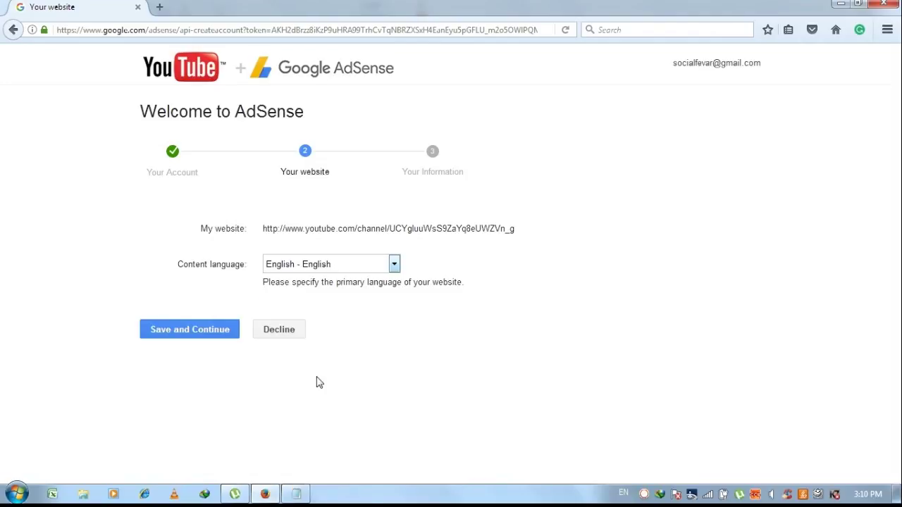
{"action": "left_click", "coordinate": [189, 335]}
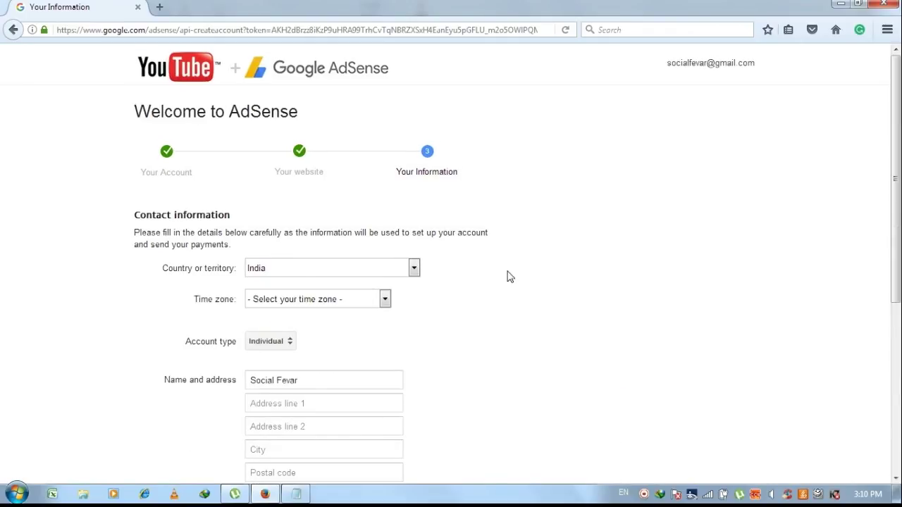
- Set the time zone to (UTC+05:30) Kolkata and the account type to Individual
{"action": "left_click", "coordinate": [385, 300]}
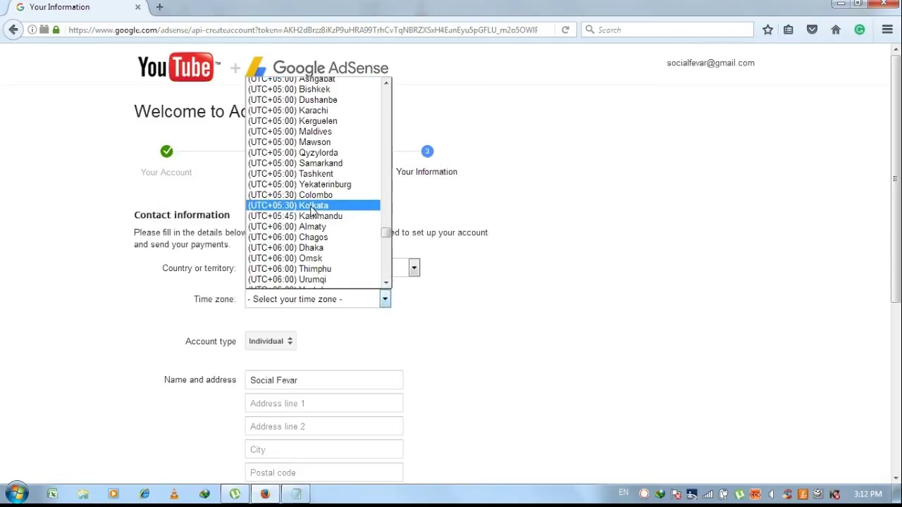
{"action": "left_click", "coordinate": [311, 206]}
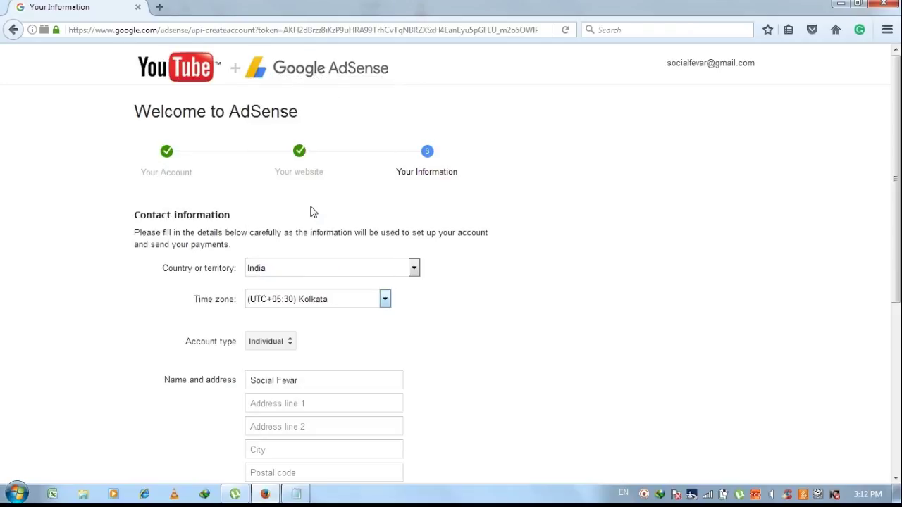
{"action": "left_click", "coordinate": [270, 349]}
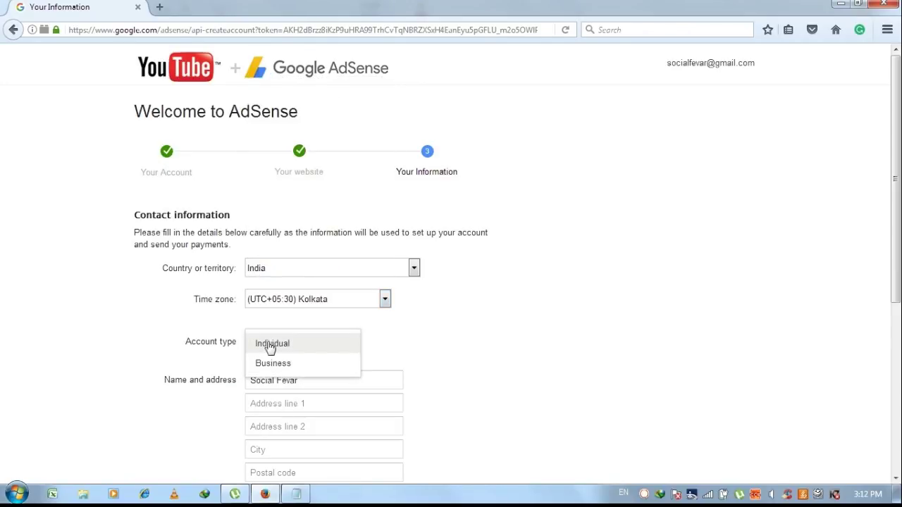
{"action": "left_click", "coordinate": [271, 346]}
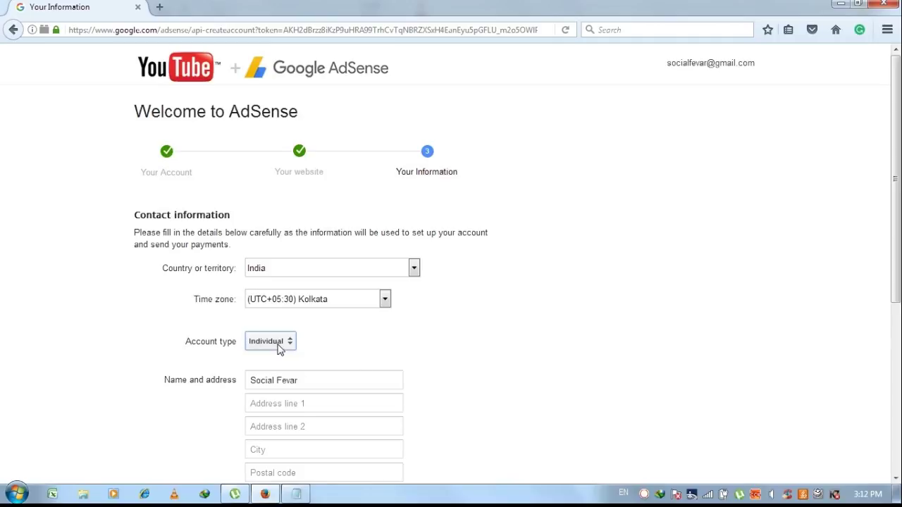
- Fill in the account holder's address lines, city and postal code in the contact information
{"action": "left_click", "coordinate": [311, 406]}
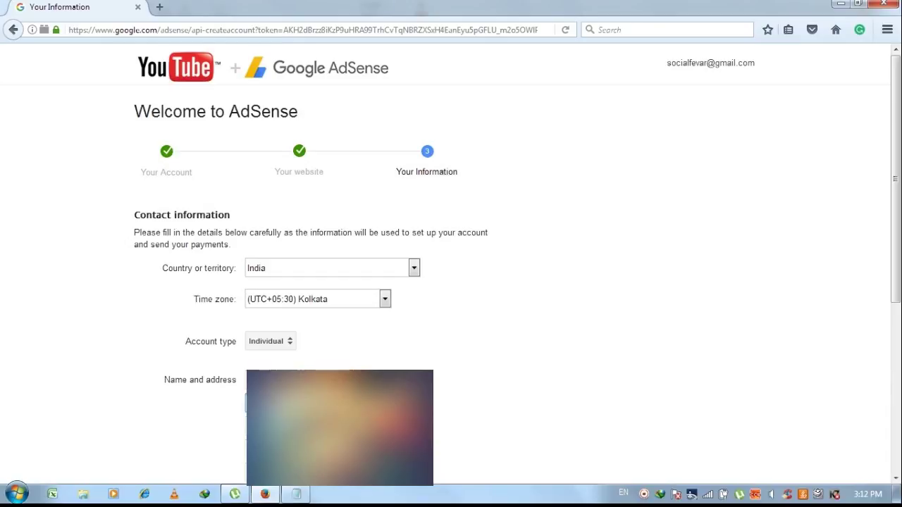
{"action": "key", "text": "Tab"}
{"action": "key", "text": "Tab"}
{"action": "key", "text": "Tab"}
{"action": "key", "text": "Tab"}
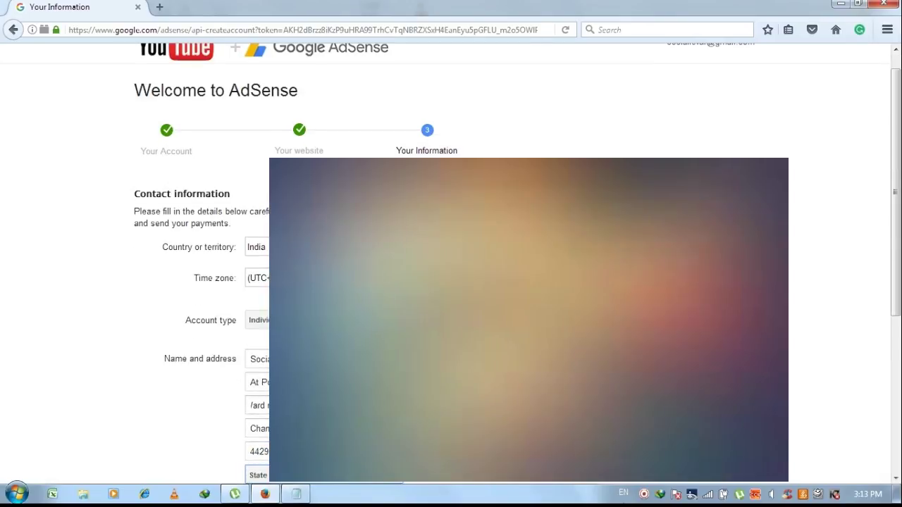
- Select the account holder's state in the name and address section
{"action": "left_click", "coordinate": [896, 478]}
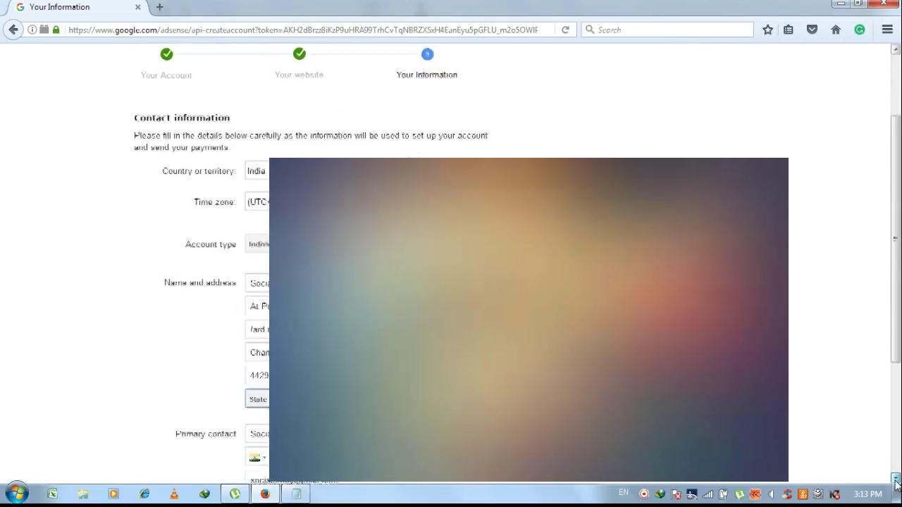
{"action": "scroll", "coordinate": [896, 482], "scroll_direction": "down", "scroll_amount": 5}
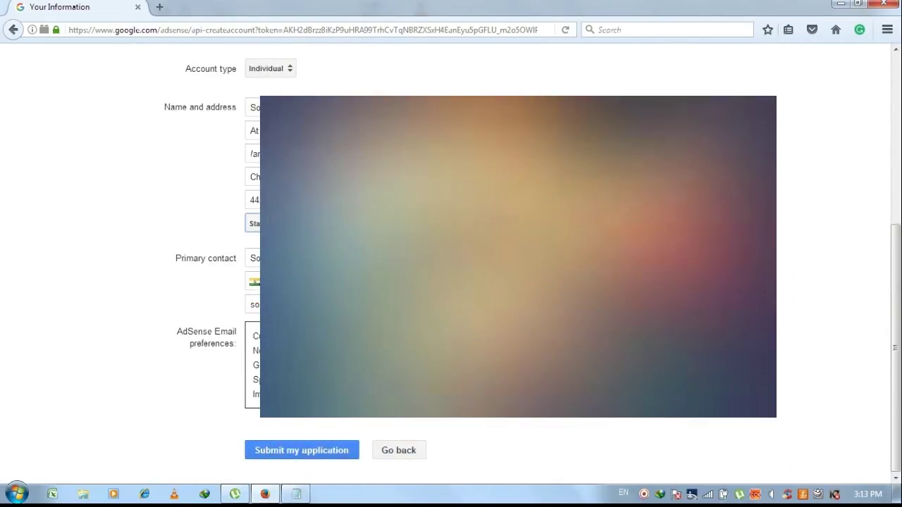
{"action": "key", "text": "alt+Down"}
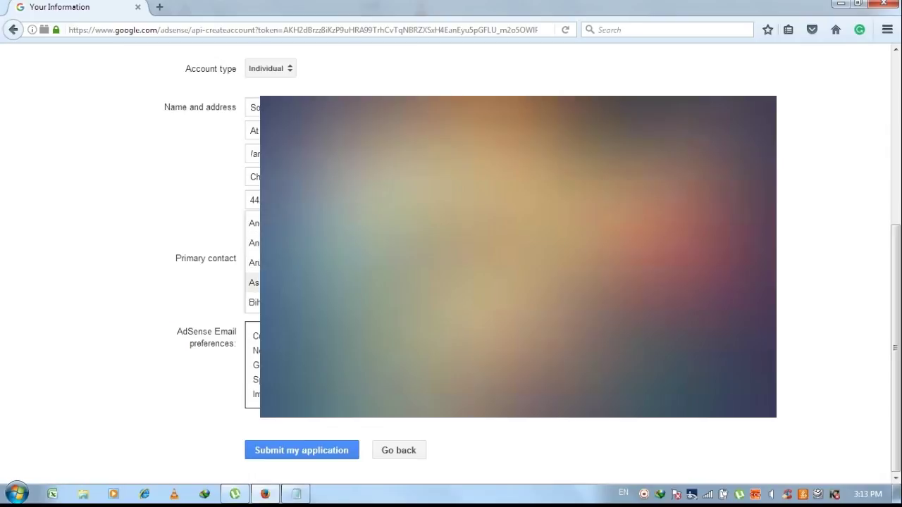
{"action": "key", "text": "Down"}
{"action": "key", "text": "Down"}
{"action": "key", "text": "Down"}
{"action": "key", "text": "Down"}
{"action": "key", "text": "Down"}
{"action": "key", "text": "Down"}
{"action": "key", "text": "Down"}
{"action": "key", "text": "Down"}
{"action": "key", "text": "Down"}
{"action": "key", "text": "Down"}
{"action": "key", "text": "Down"}
{"action": "key", "text": "Down"}
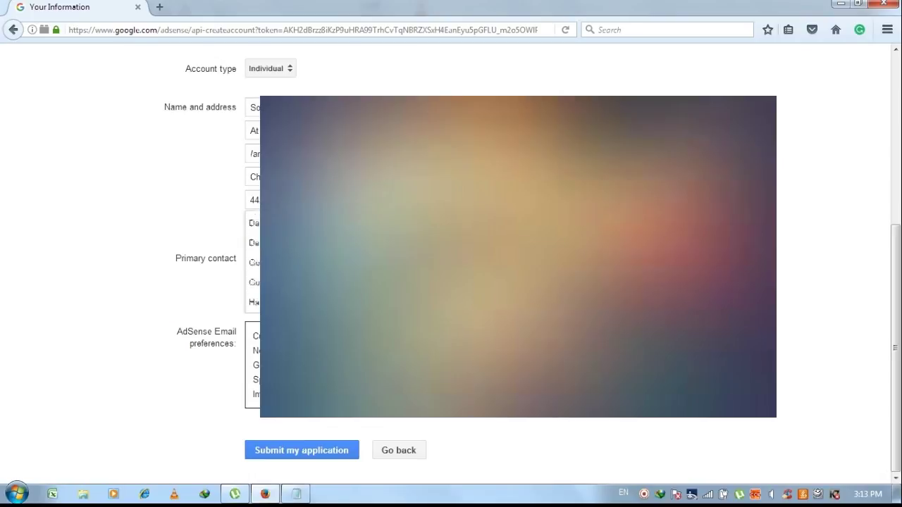
{"action": "key", "text": "Down"}
{"action": "key", "text": "Down"}
{"action": "key", "text": "Down"}
{"action": "key", "text": "Down"}
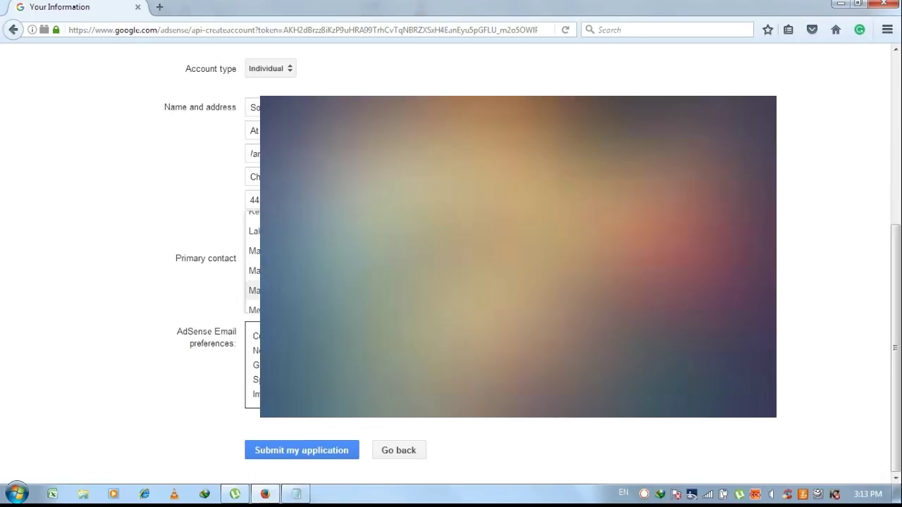
{"action": "key", "text": "Return"}
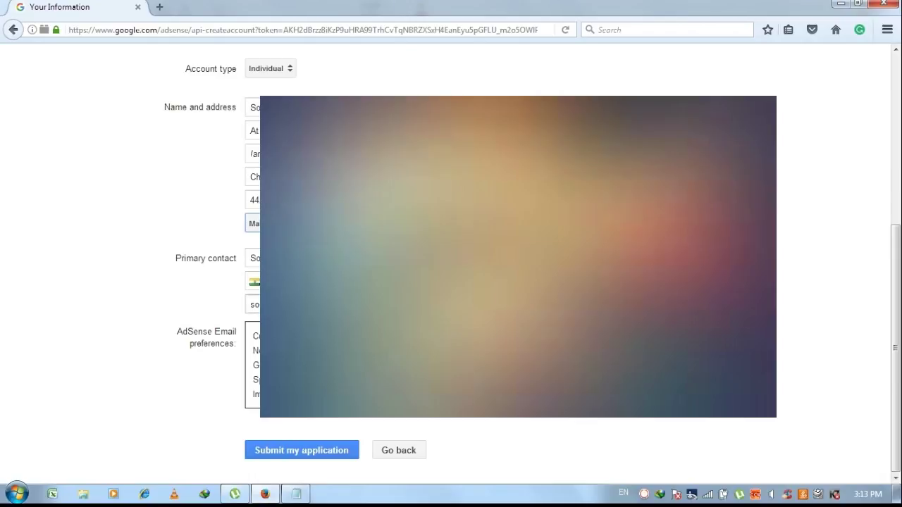
- Fill in the primary contact's phone number and set all five AdSense email preferences to Yes
{"action": "left_click", "coordinate": [253, 281]}
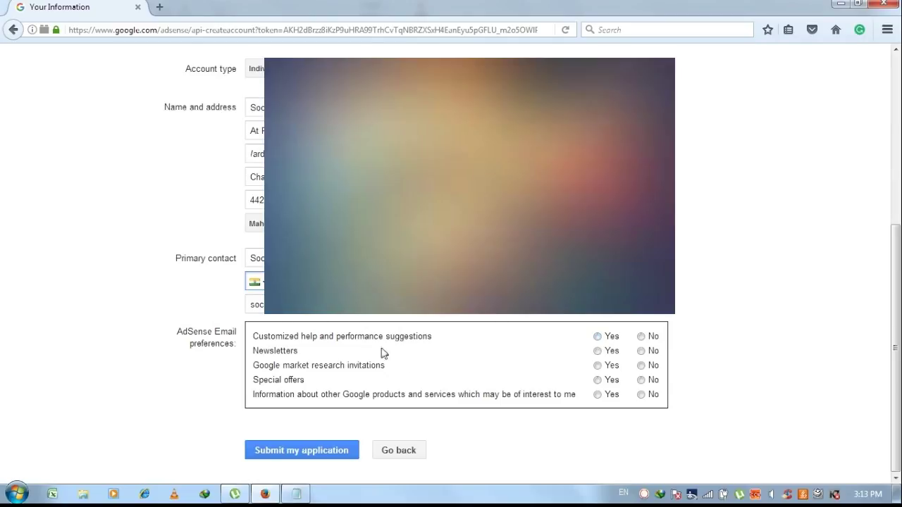
{"action": "left_click", "coordinate": [598, 338]}
{"action": "left_click", "coordinate": [597, 353]}
{"action": "left_click", "coordinate": [597, 366]}
{"action": "left_click", "coordinate": [597, 380]}
{"action": "left_click", "coordinate": [597, 395]}
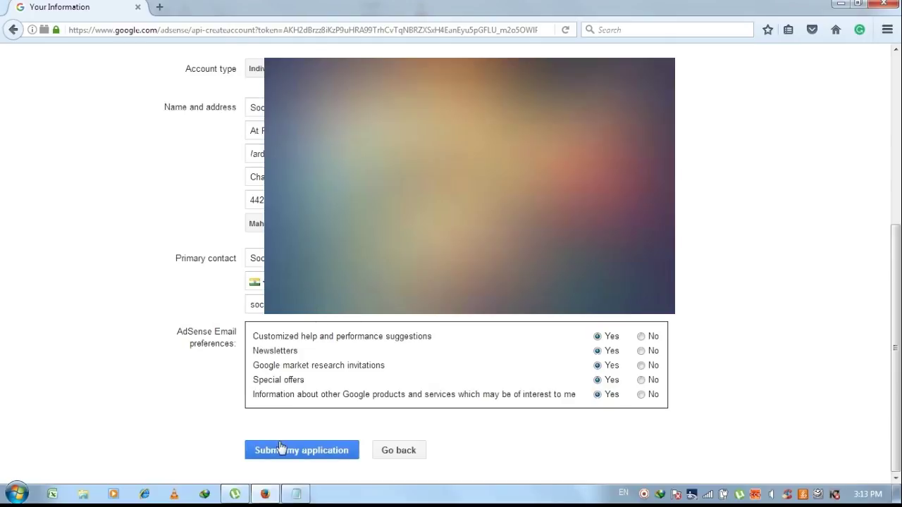
- Submit the AdSense application and accept the AdSense Terms and Conditions agreement
{"action": "left_click", "coordinate": [298, 455]}
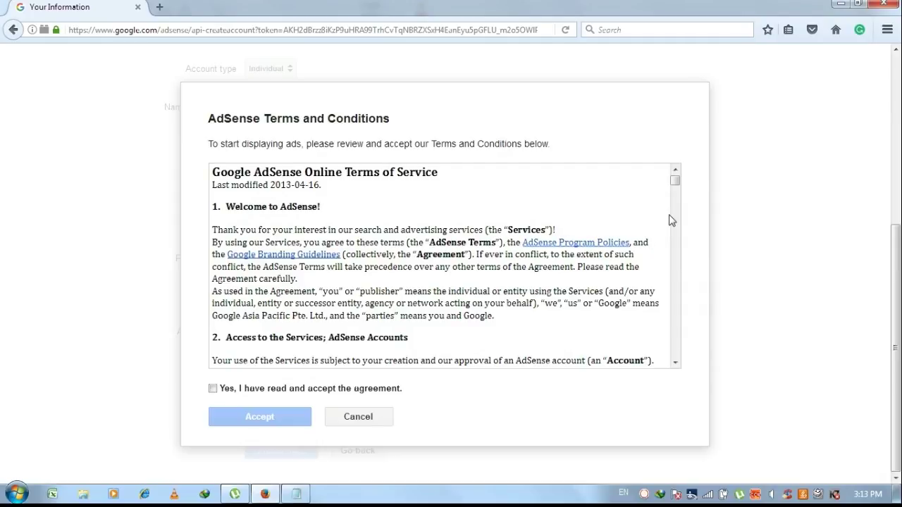
{"action": "left_click", "coordinate": [213, 390]}
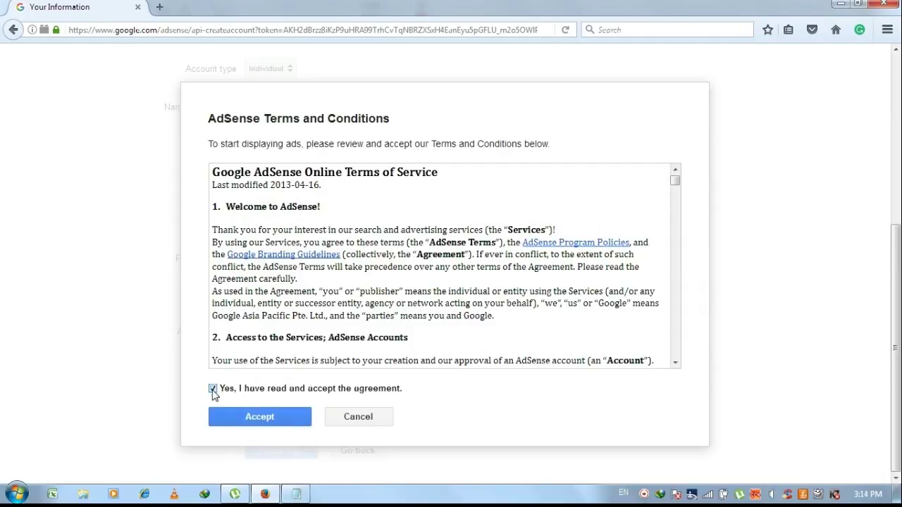
{"action": "left_click", "coordinate": [257, 419]}
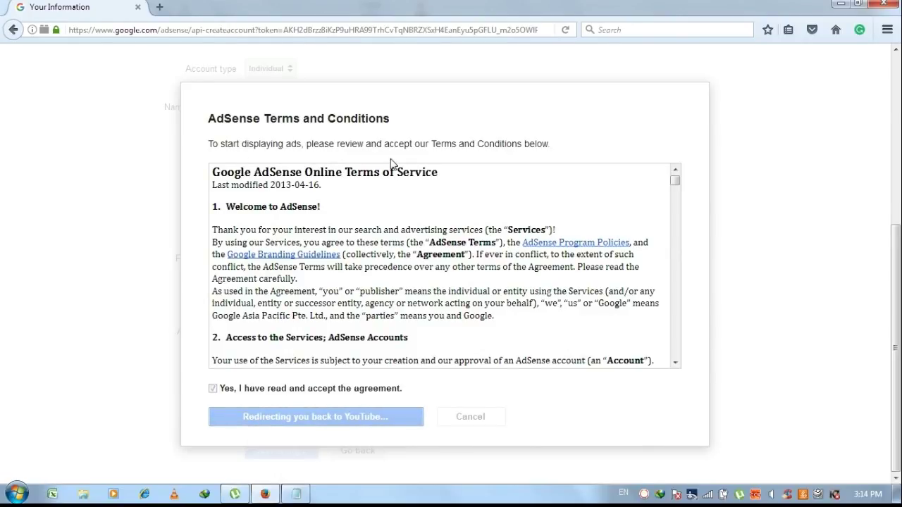
{"action": "left_click", "coordinate": [675, 363]}
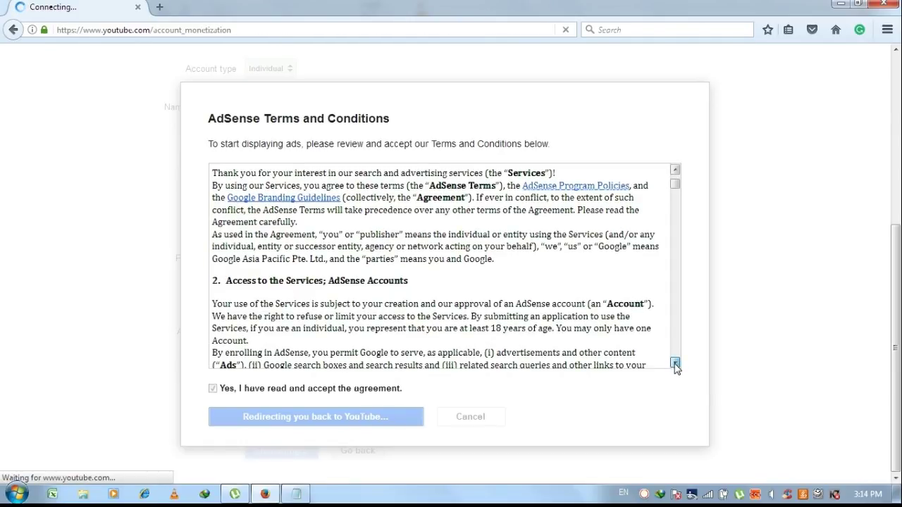
{"action": "left_click", "coordinate": [675, 363]}
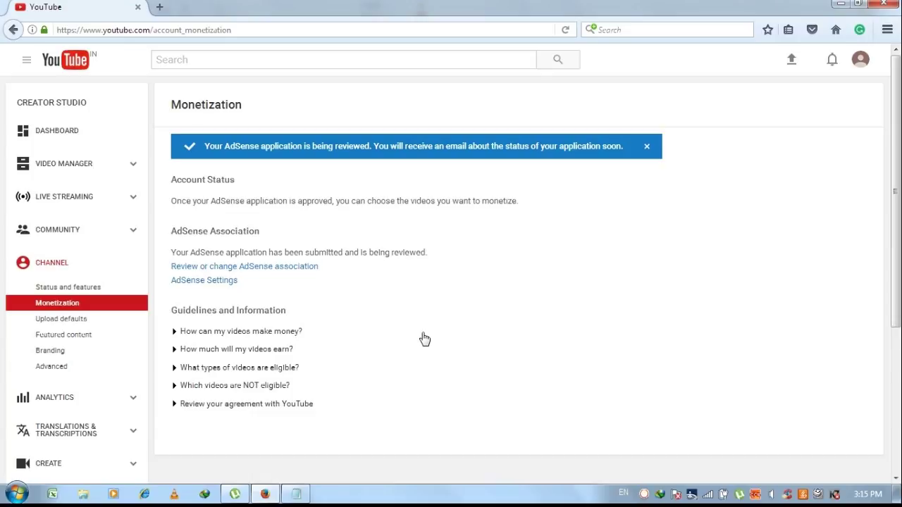
{"action": "left_click", "coordinate": [226, 269]}
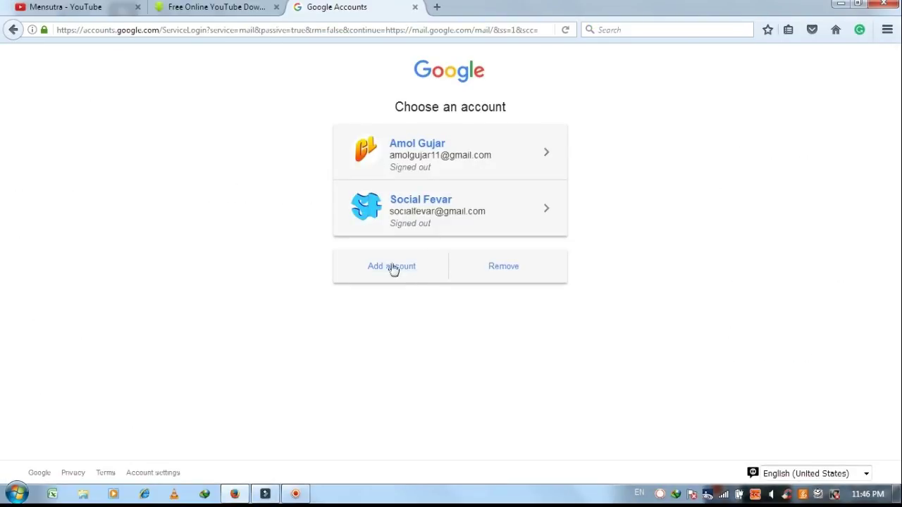
- Sign in to Gmail with the channel's existing Google account by entering its password
{"action": "left_click", "coordinate": [427, 212]}
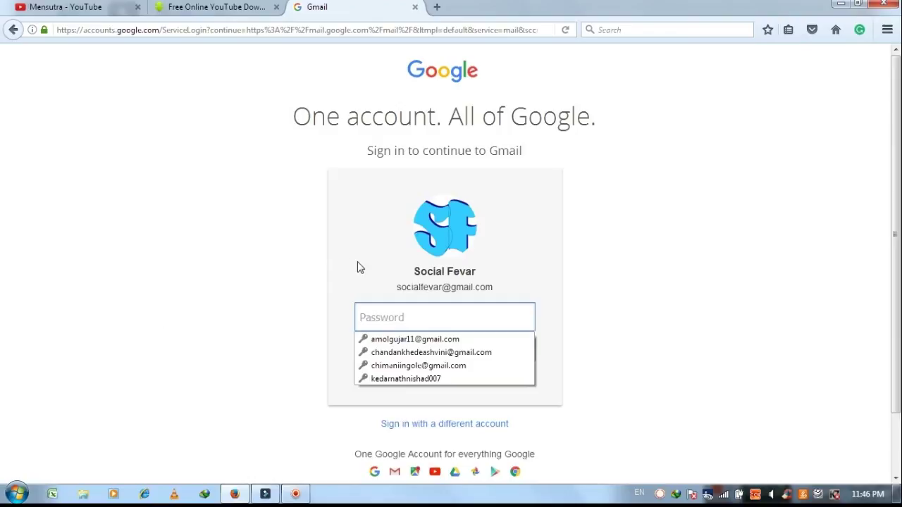
{"action": "left_click", "coordinate": [250, 299]}
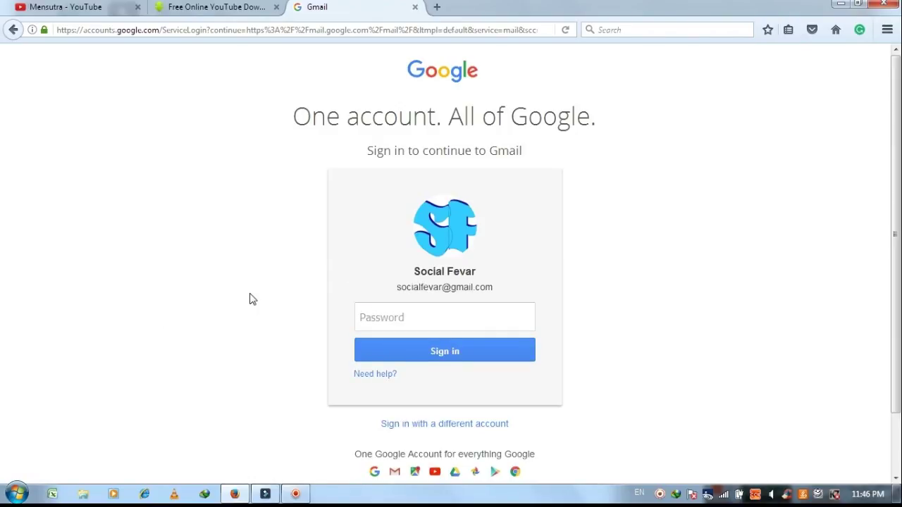
{"action": "left_click", "coordinate": [439, 312]}
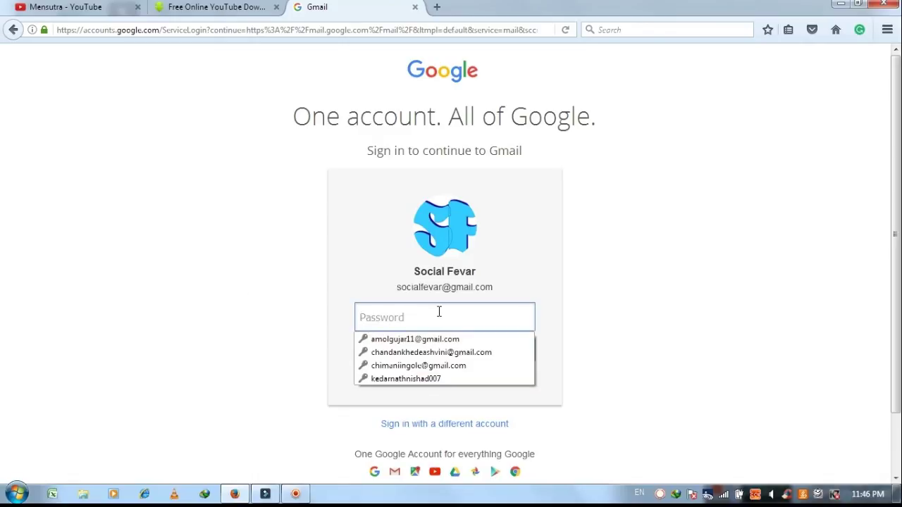
{"action": "type", "text": "***"}
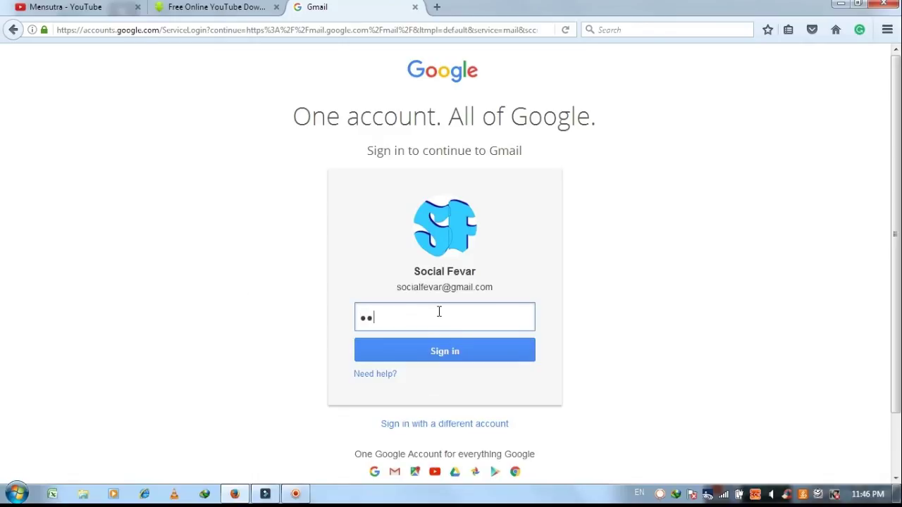
{"action": "type", "text": "**********"}
{"action": "left_click", "coordinate": [436, 358]}
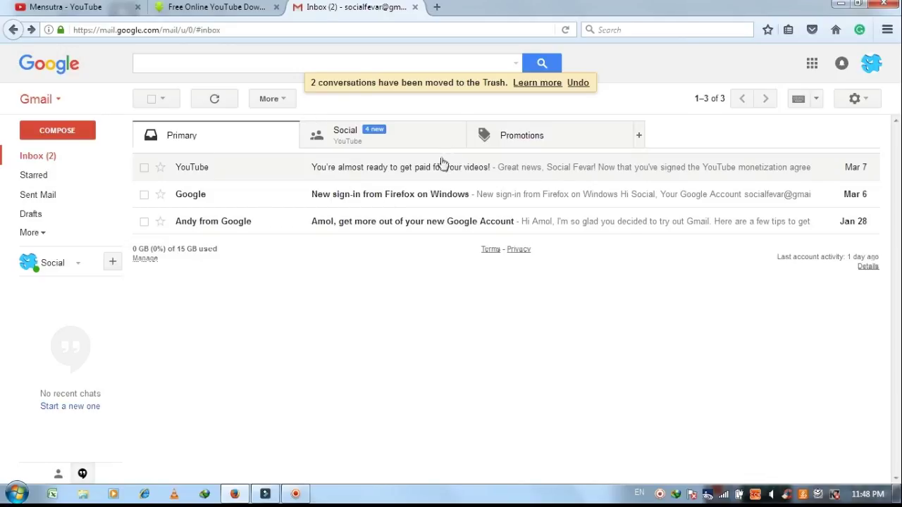
- Follow the account link in YouTube's "You're almost ready to get paid for your videos!" email, sign in to AdSense and accept the channel association
{"action": "left_click", "coordinate": [378, 171]}
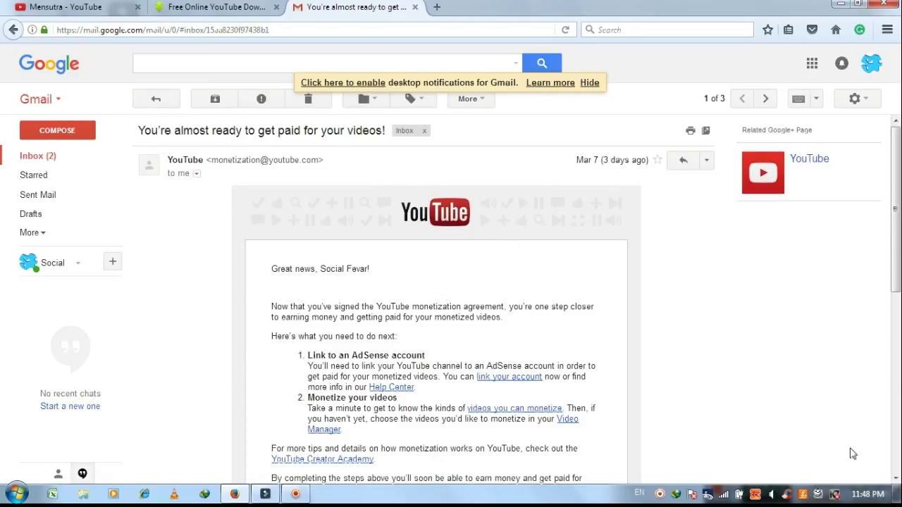
{"action": "scroll", "coordinate": [897, 481], "scroll_direction": "down", "scroll_amount": 4}
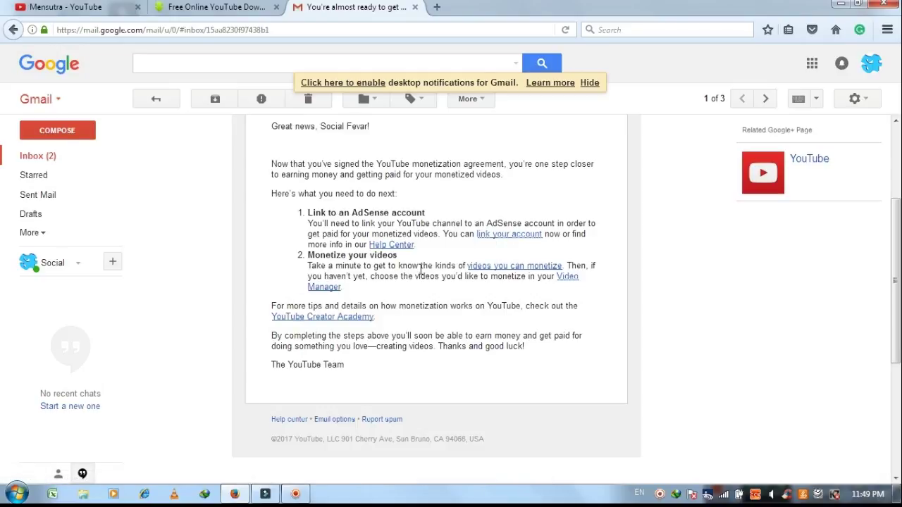
{"action": "left_click", "coordinate": [504, 240]}
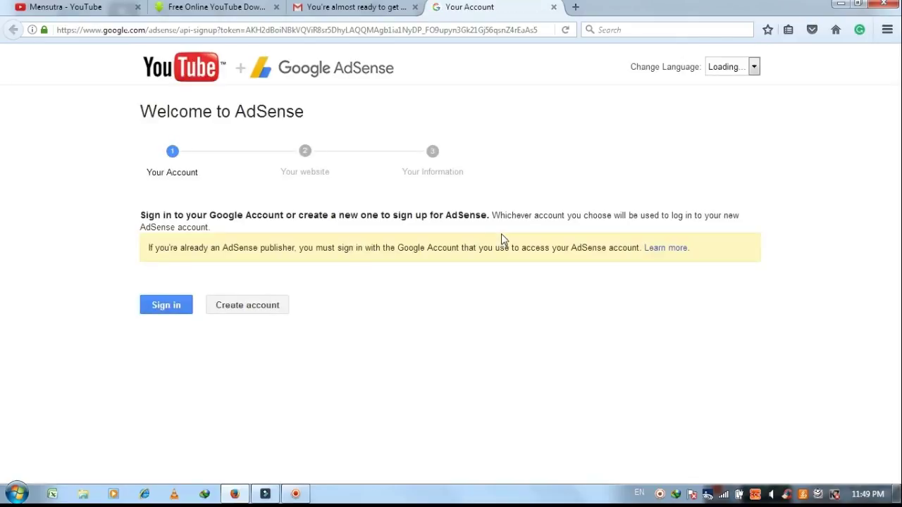
{"action": "left_click", "coordinate": [160, 312]}
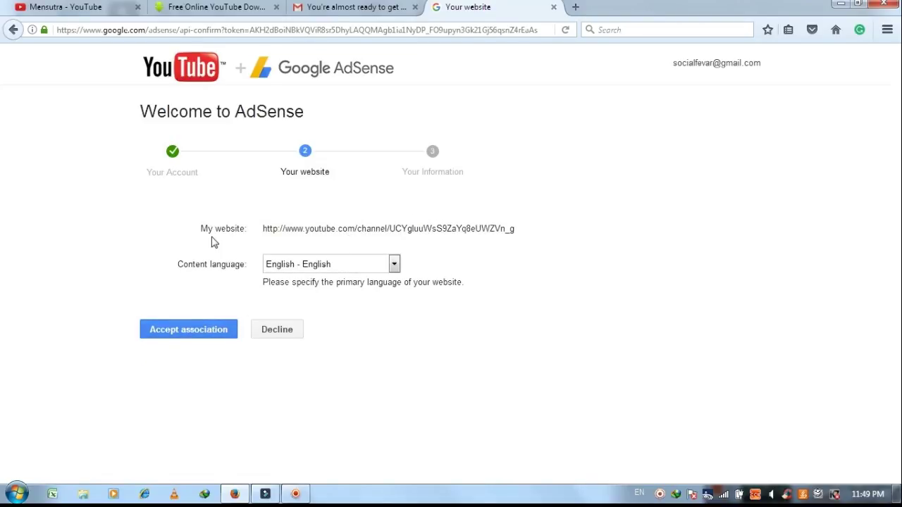
{"action": "left_click", "coordinate": [182, 333]}
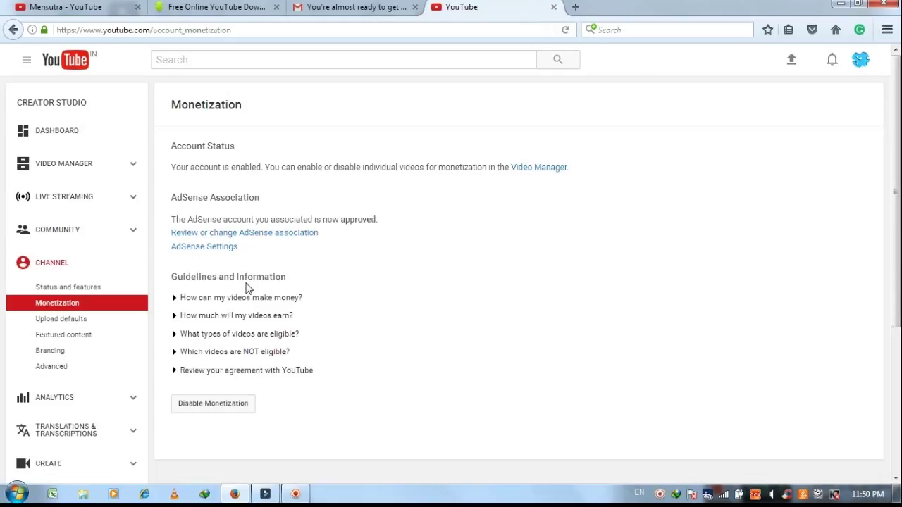
- Review the channel's monetization status and compare it with the instructions in YouTube's monetization email
{"action": "left_click", "coordinate": [58, 307]}
{"action": "left_click", "coordinate": [338, 7]}
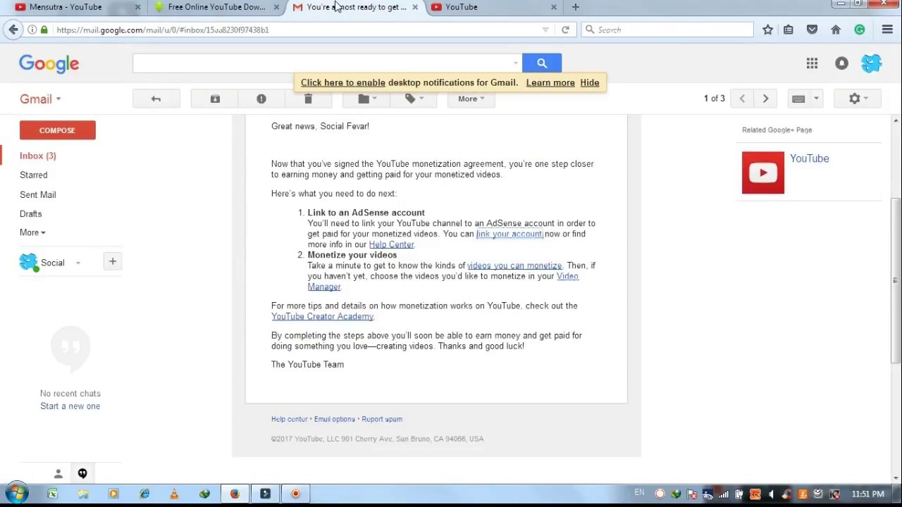
{"action": "left_click", "coordinate": [486, 7]}
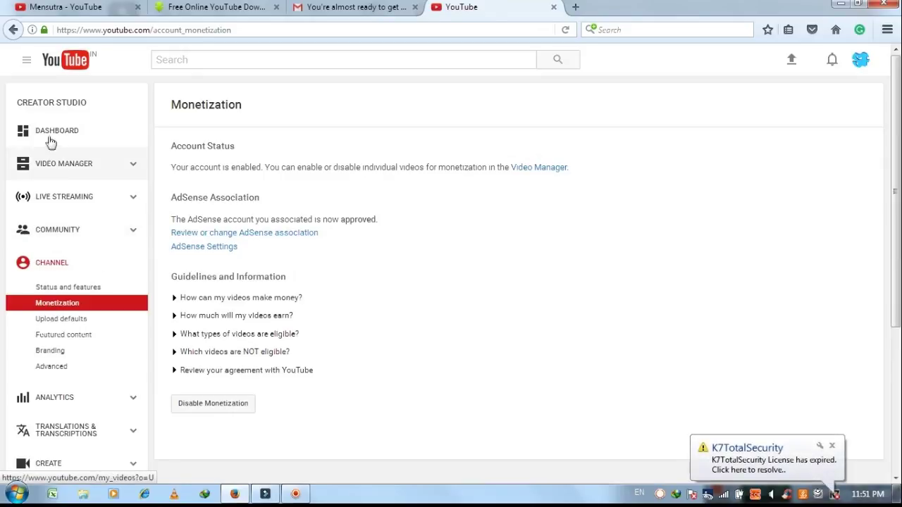
- Open the monetization settings of the video "How to Motivate your self 10 tips" from the channel's list of videos
{"action": "left_click", "coordinate": [58, 168]}
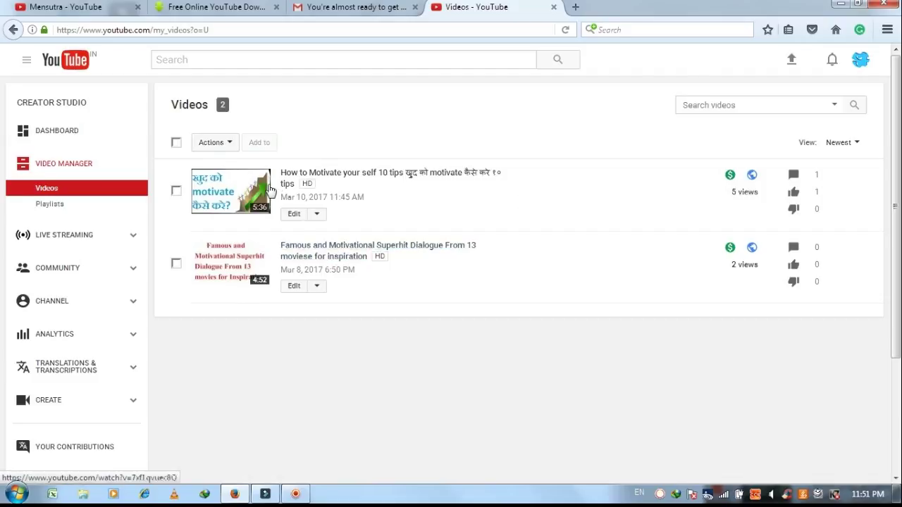
{"action": "left_click", "coordinate": [294, 215]}
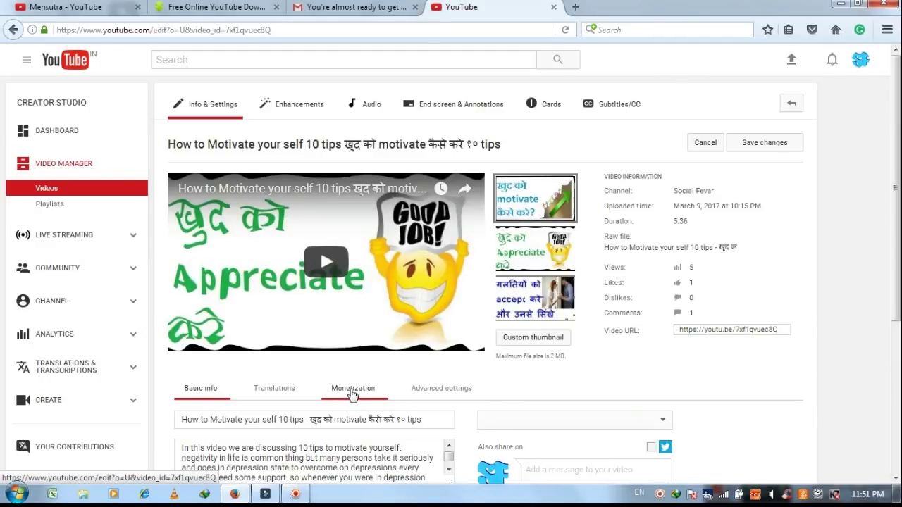
{"action": "left_click", "coordinate": [352, 392]}
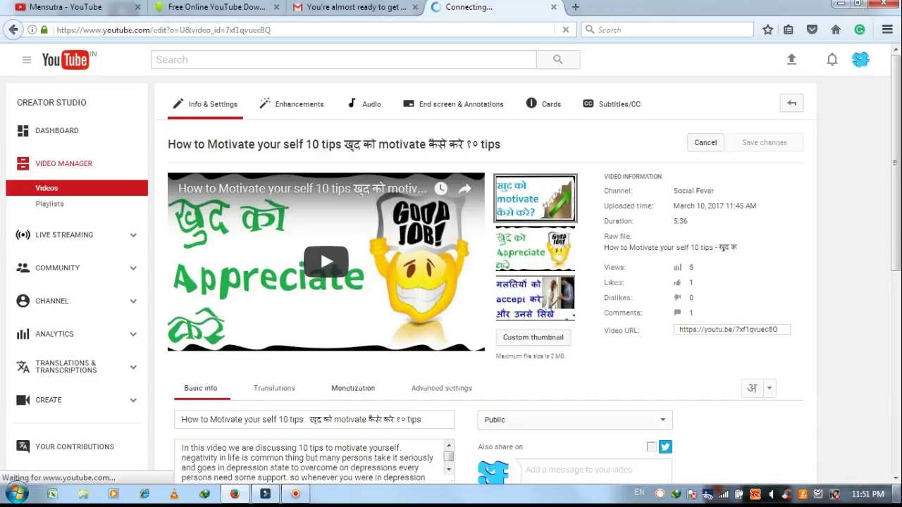
{"action": "left_click", "coordinate": [896, 479]}
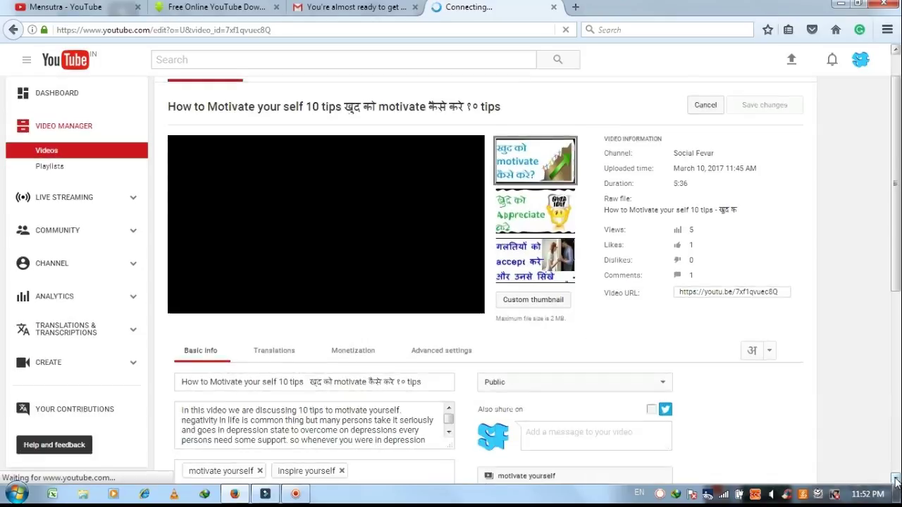
{"action": "scroll", "coordinate": [897, 480], "scroll_direction": "down", "scroll_amount": 5}
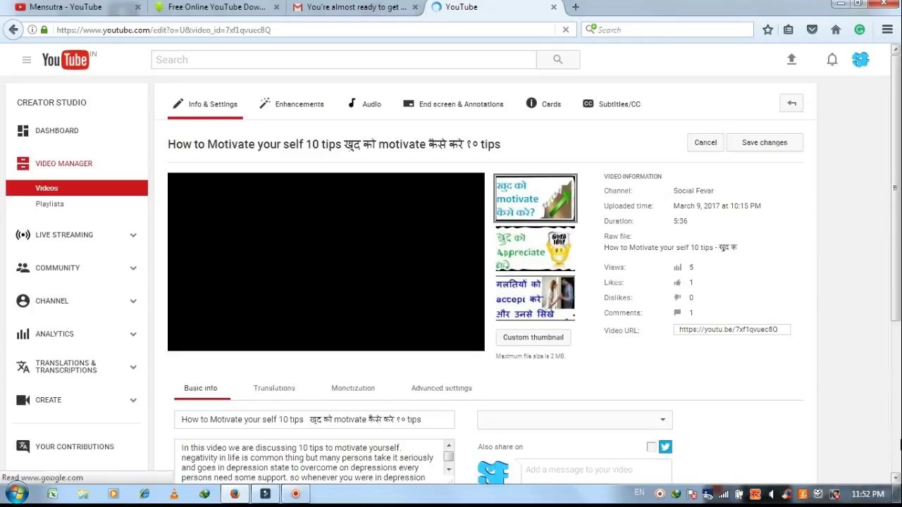
{"action": "scroll", "coordinate": [897, 480], "scroll_direction": "down", "scroll_amount": 3}
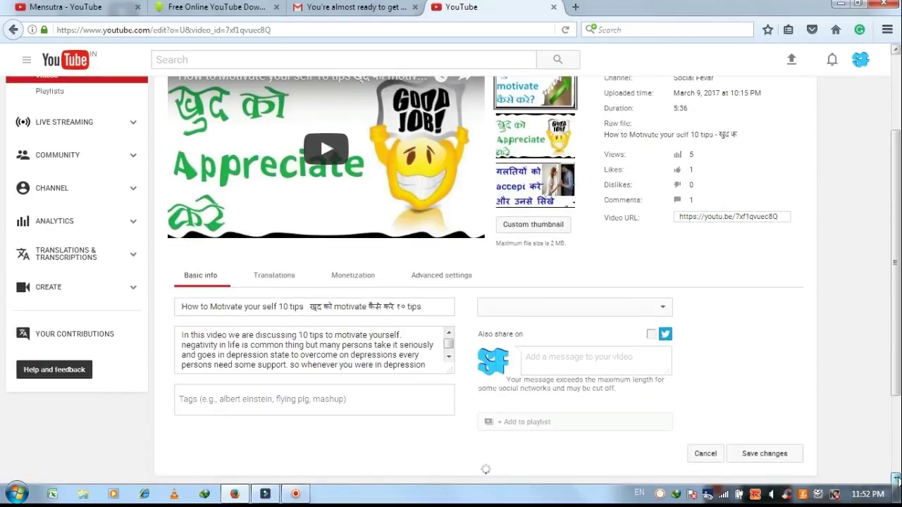
{"action": "scroll", "coordinate": [897, 479], "scroll_direction": "down", "scroll_amount": 4}
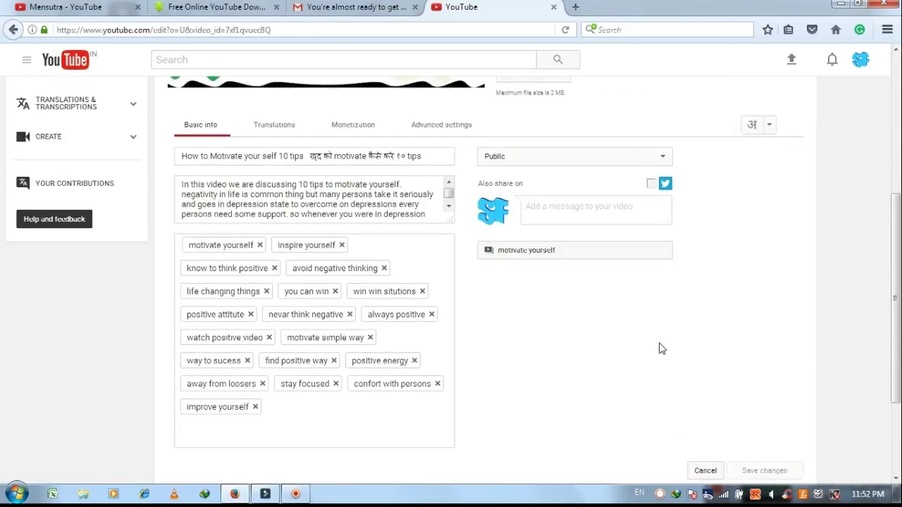
{"action": "left_click", "coordinate": [353, 124]}
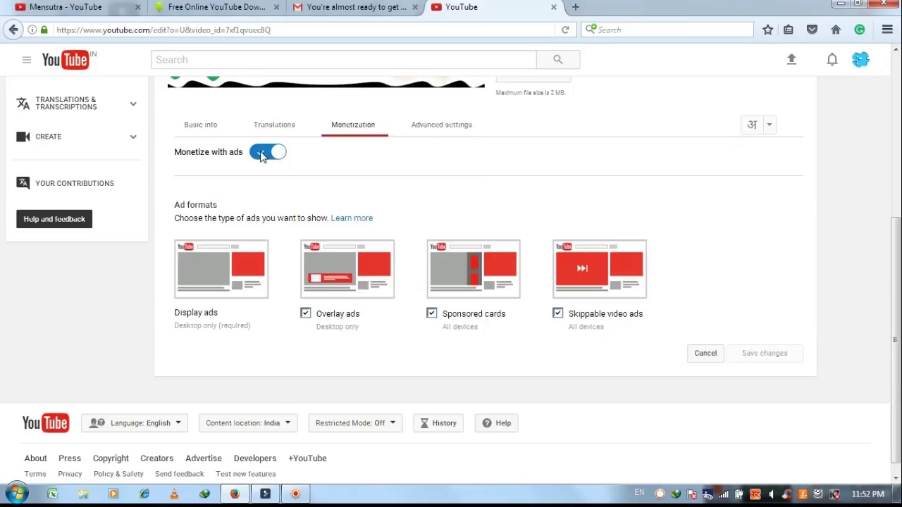
- Switch Monetize with ads off and back on for the motivation tips video and save the changes
{"action": "left_click", "coordinate": [262, 154]}
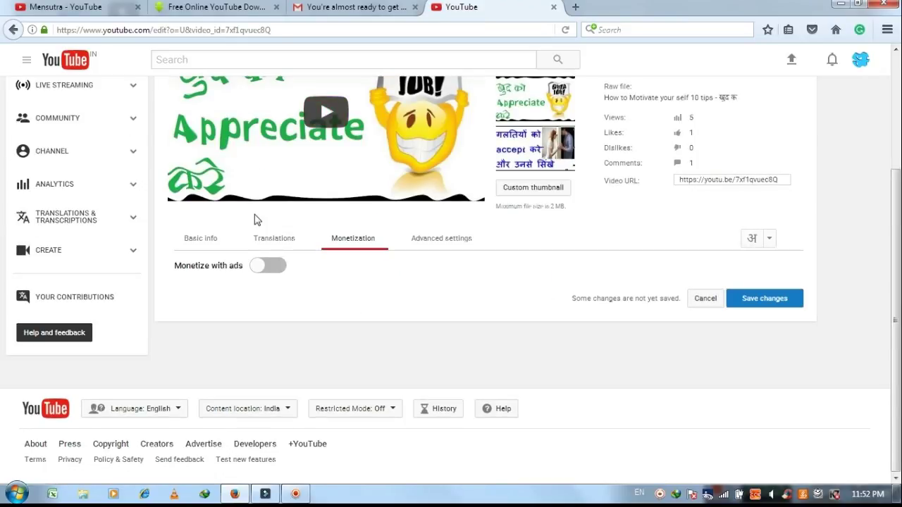
{"action": "left_click", "coordinate": [272, 272]}
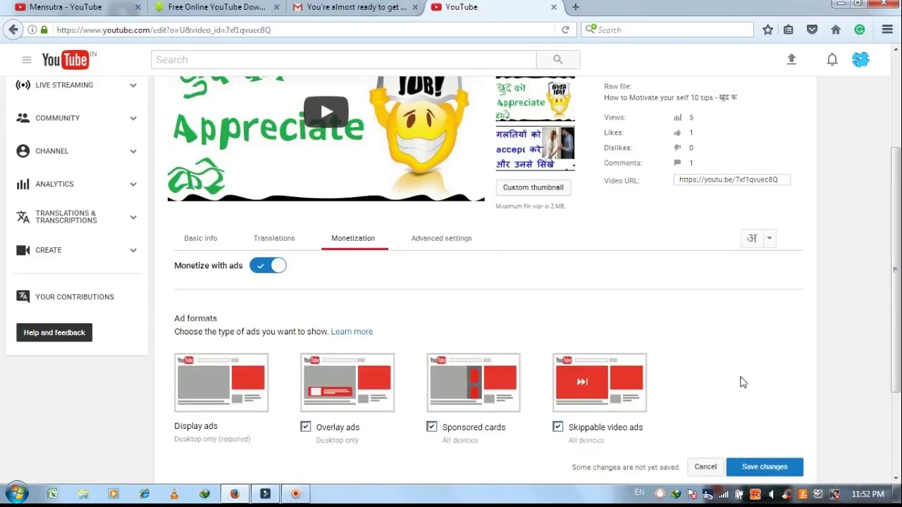
{"action": "left_click", "coordinate": [762, 469]}
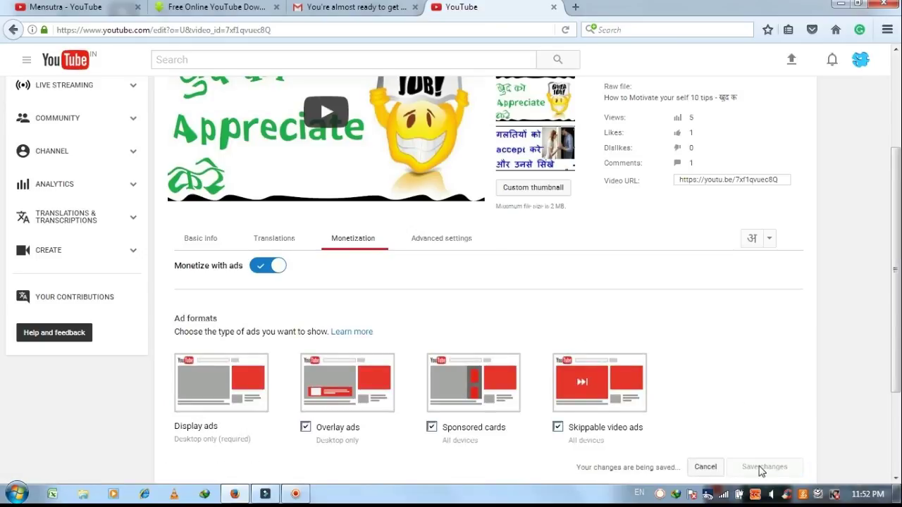
{"action": "scroll", "coordinate": [899, 65], "scroll_direction": "up", "scroll_amount": 4}
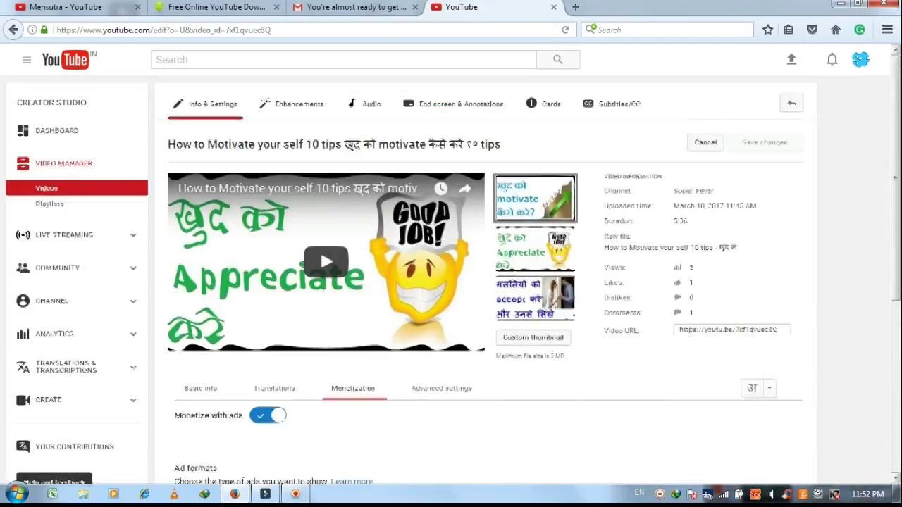